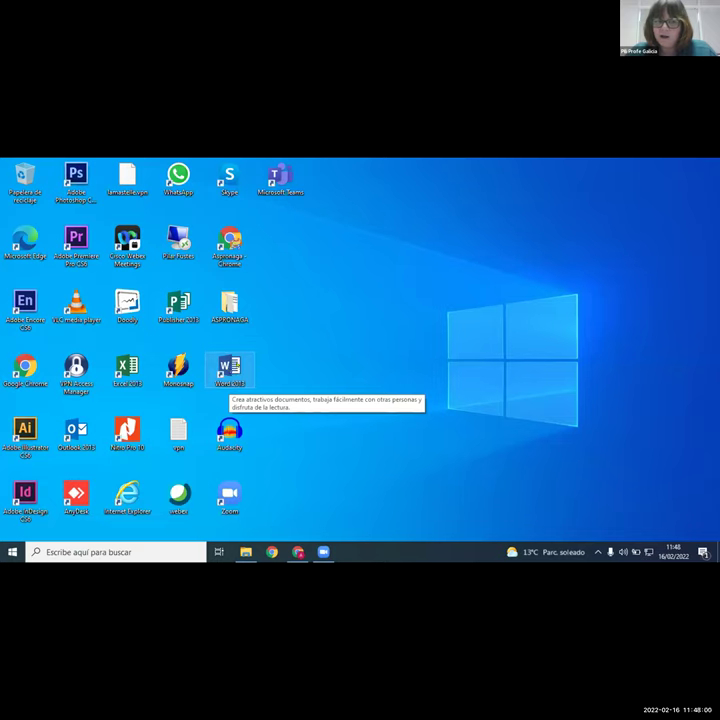
# - Open Word and create a document from the "Currículum vitae con formas orgánicas" template in the "Currículos y cartas de presentación" category
pyautogui.doubleClick(207, 372)
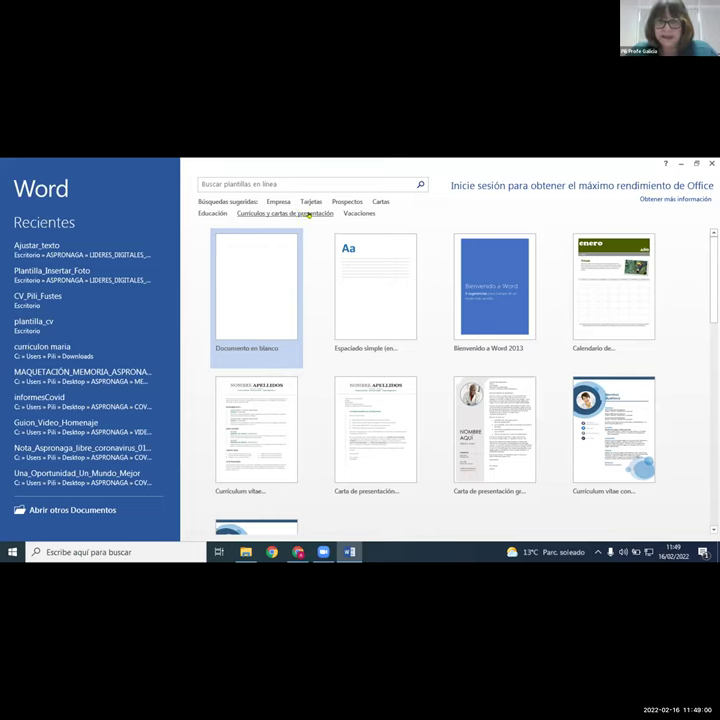
pyautogui.click(309, 212)
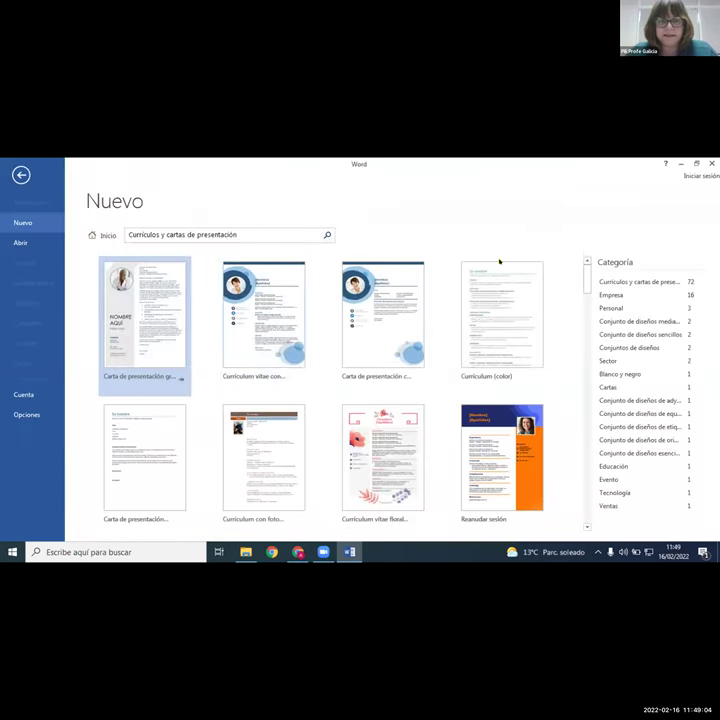
pyautogui.scroll(-1, 577, 287)
pyautogui.scroll(-3, 570, 288)
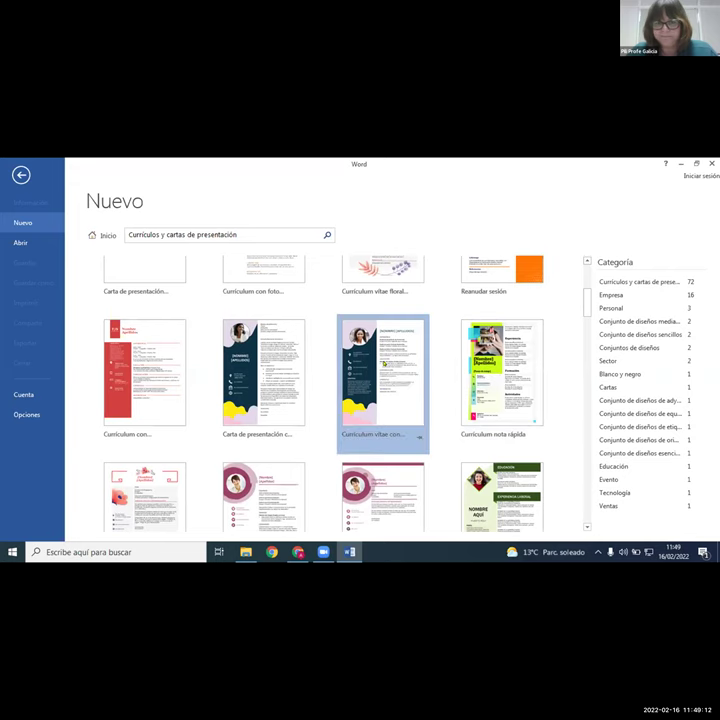
pyautogui.click(384, 362)
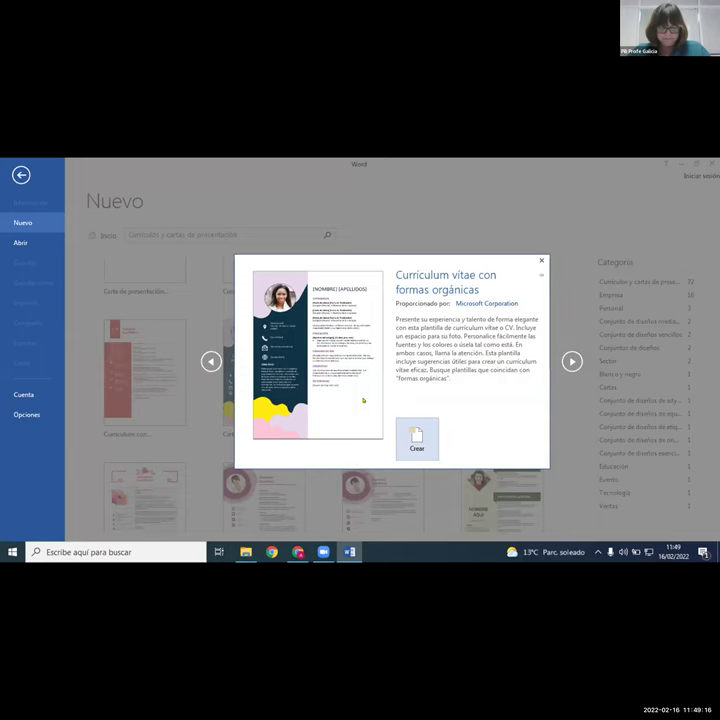
pyautogui.click(412, 428)
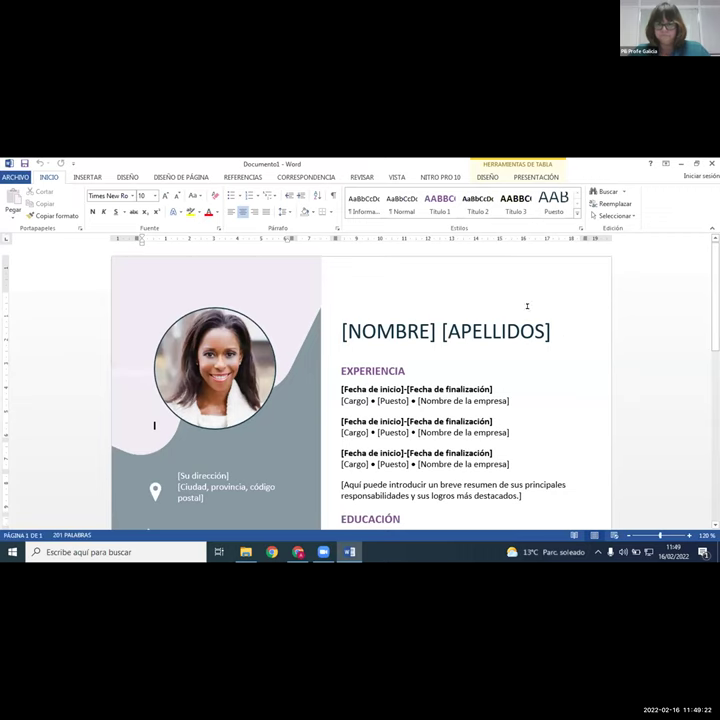
# - Look through the CV template and delete the sample portrait photo in its coloured side column
pyautogui.scroll(-2, 540, 347)
pyautogui.scroll(-8, 538, 348)
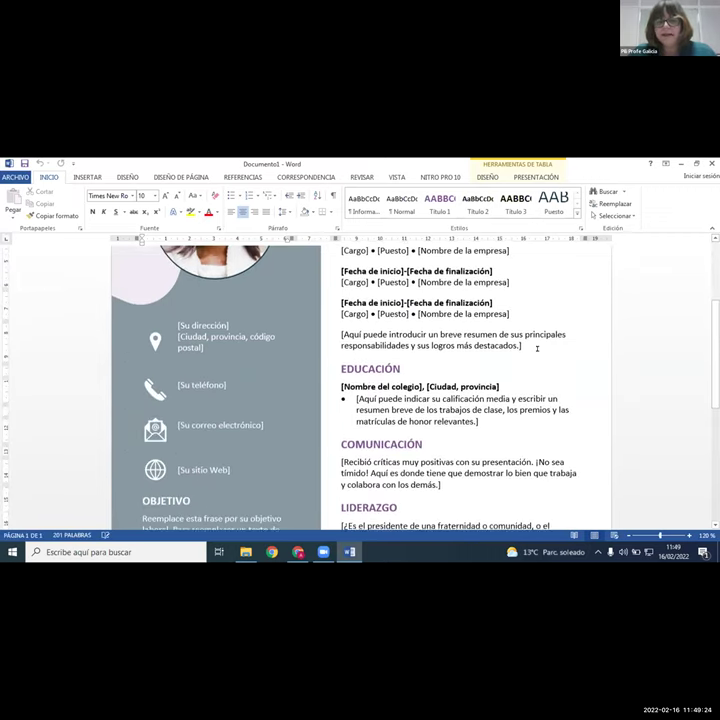
pyautogui.scroll(10, 497, 348)
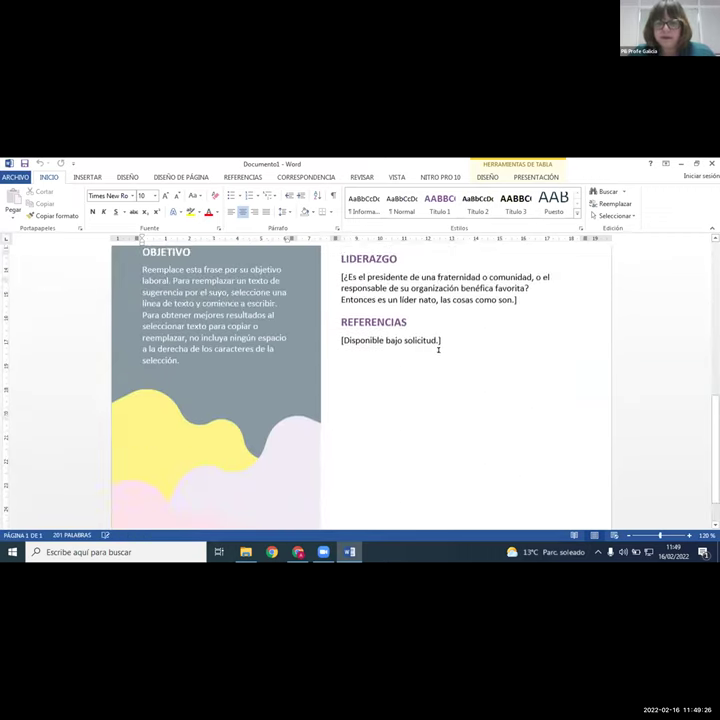
pyautogui.scroll(-6, 503, 357)
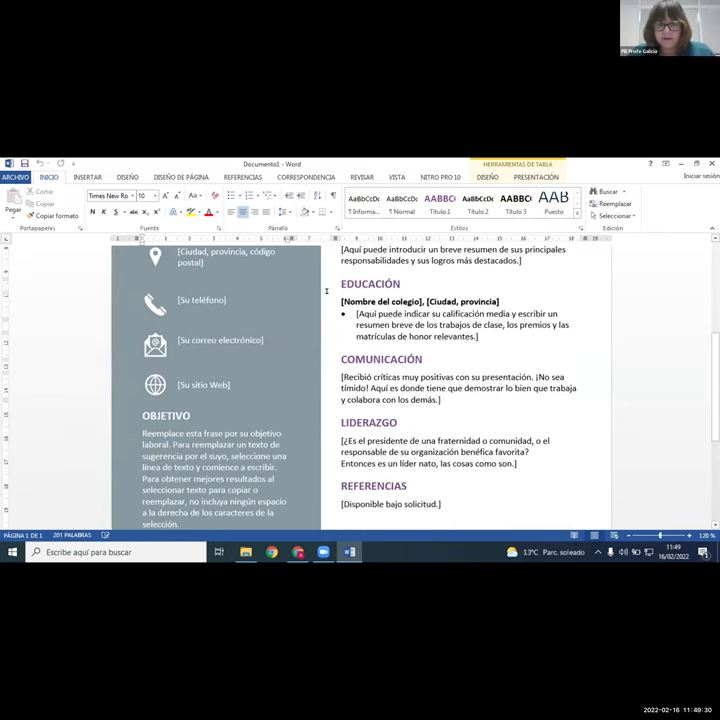
pyautogui.scroll(5, 468, 320)
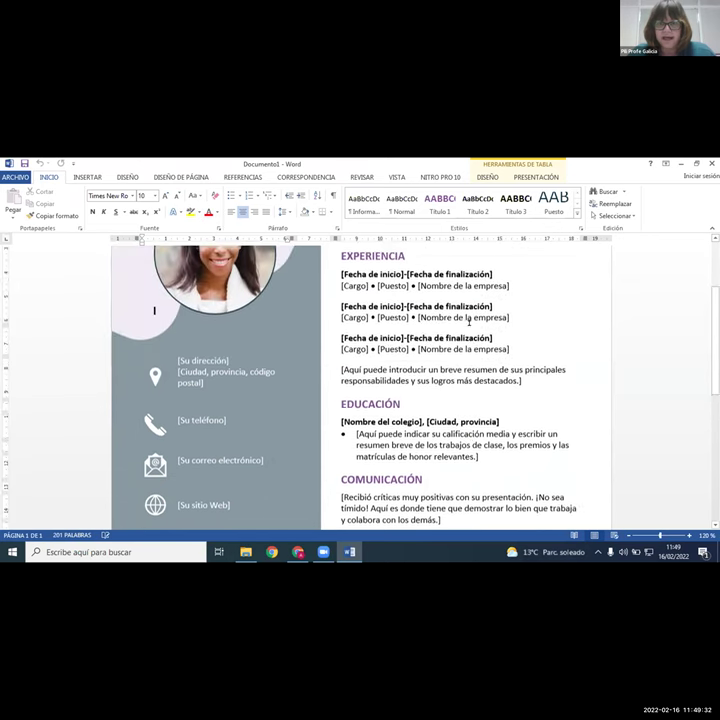
pyautogui.click(222, 365)
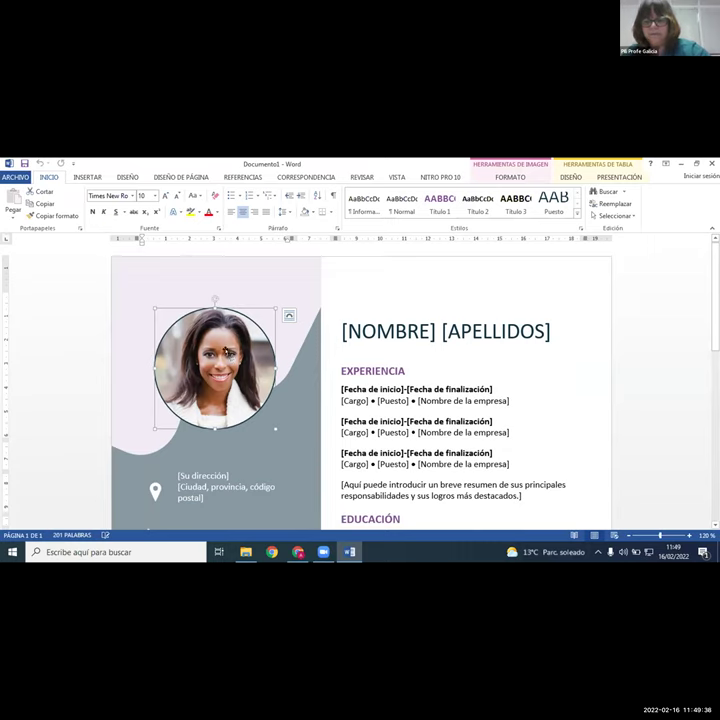
pyautogui.press('Delete')
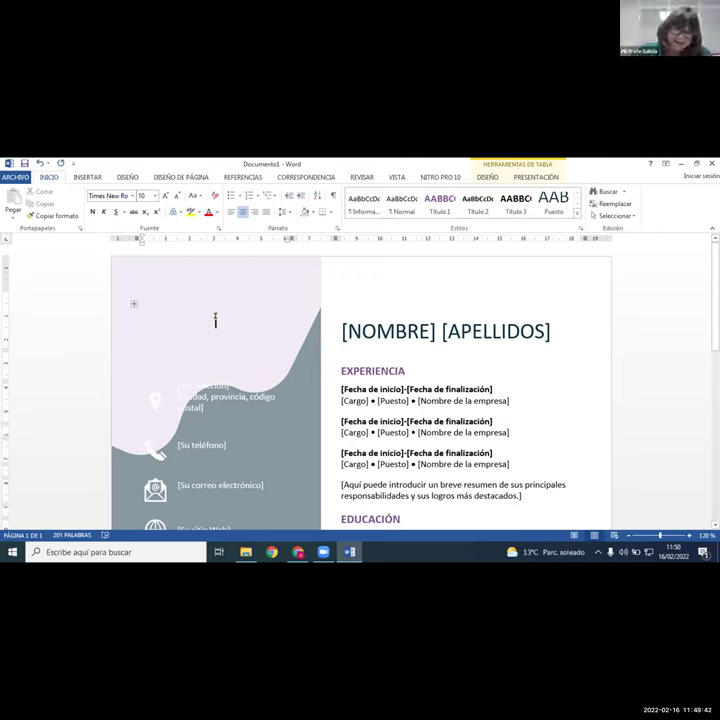
# - Place the text cursor in the emptied photo area and bring up the insertion commands
pyautogui.click(130, 301)
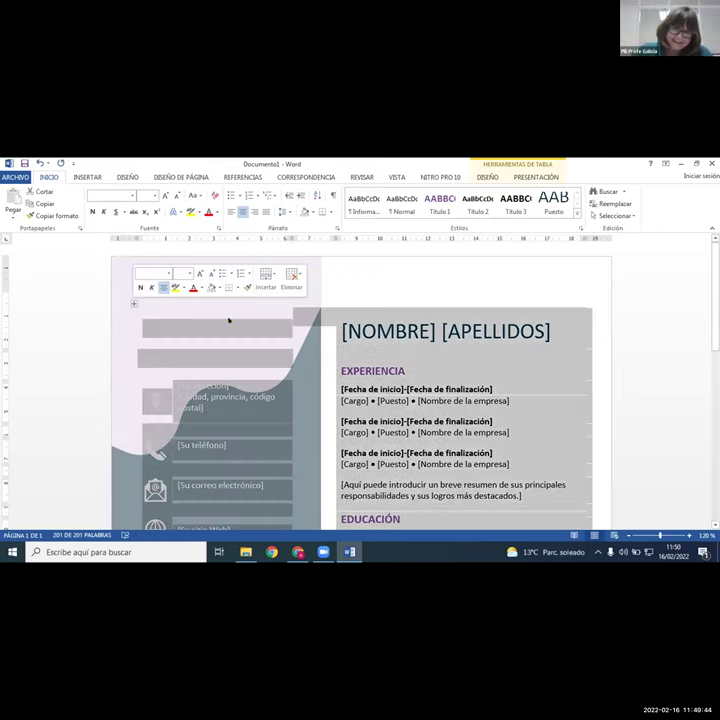
pyautogui.click(229, 321)
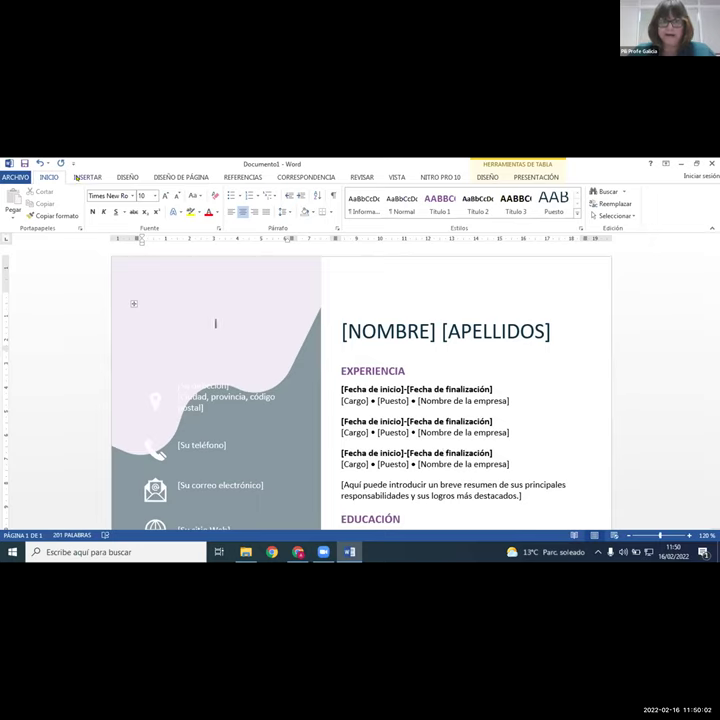
pyautogui.click(76, 177)
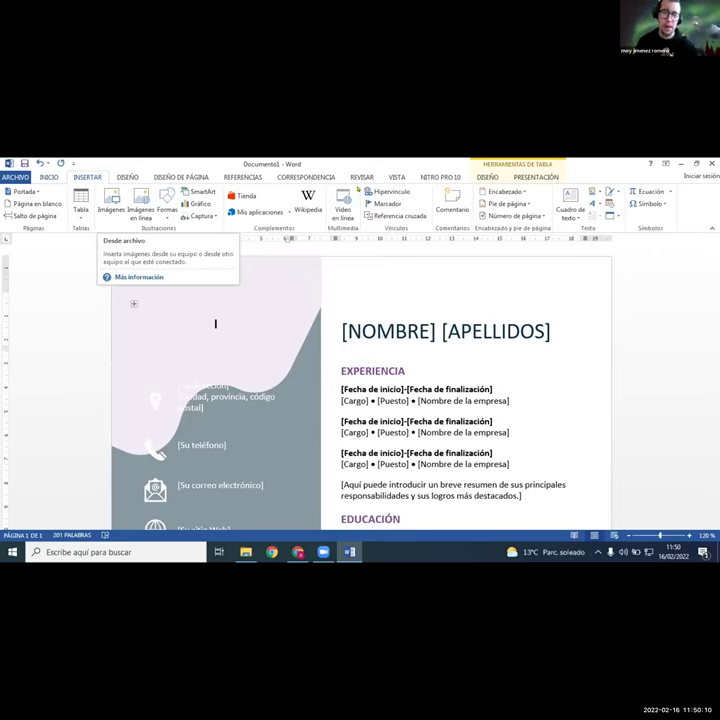
pyautogui.click(111, 205)
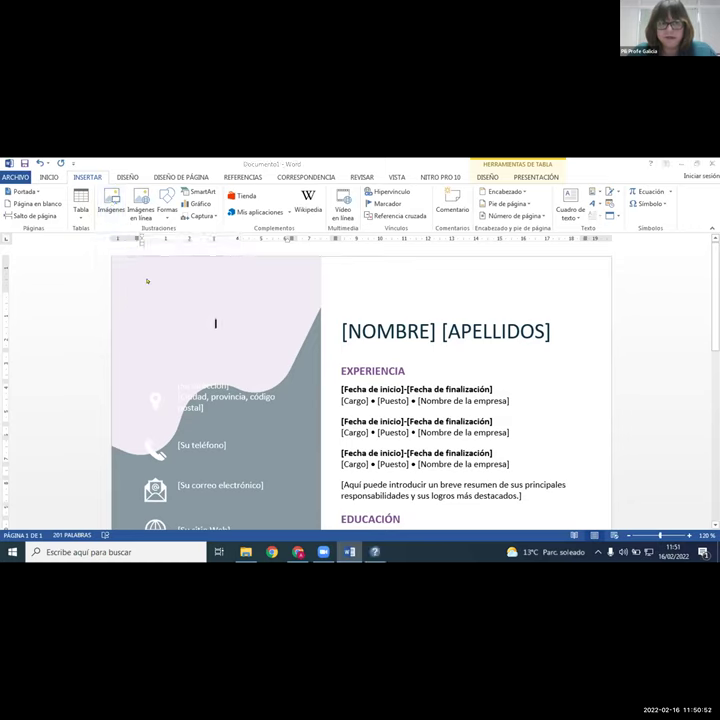
pyautogui.press('F1')
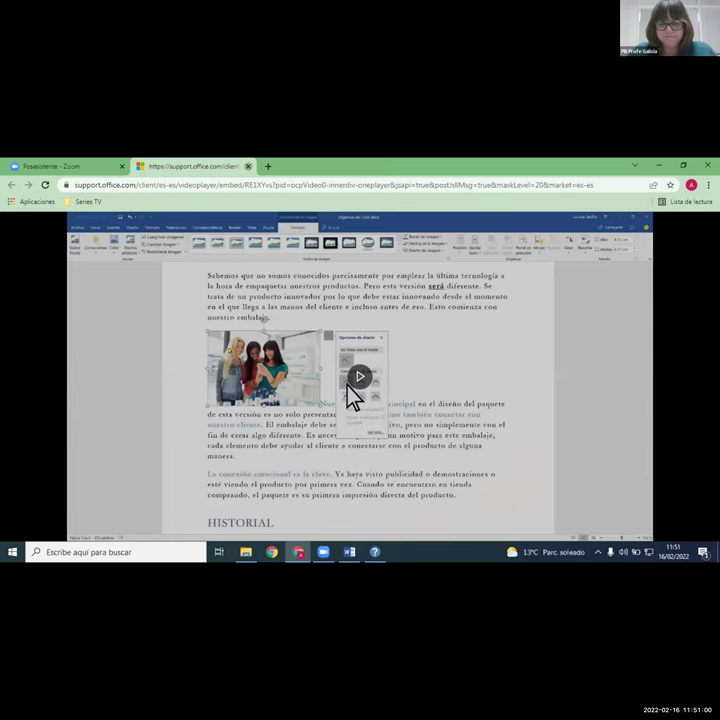
pyautogui.click(248, 166)
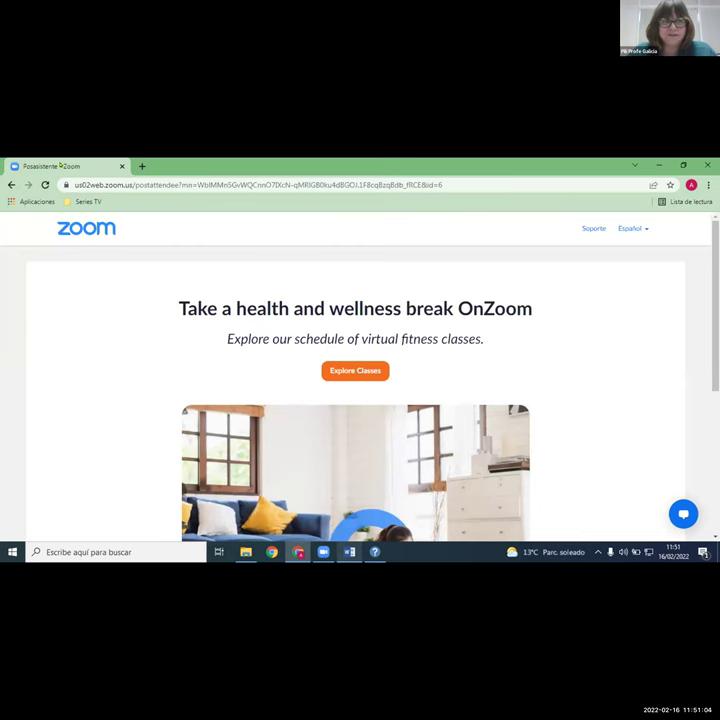
pyautogui.hotkey('alt', 'Tab')
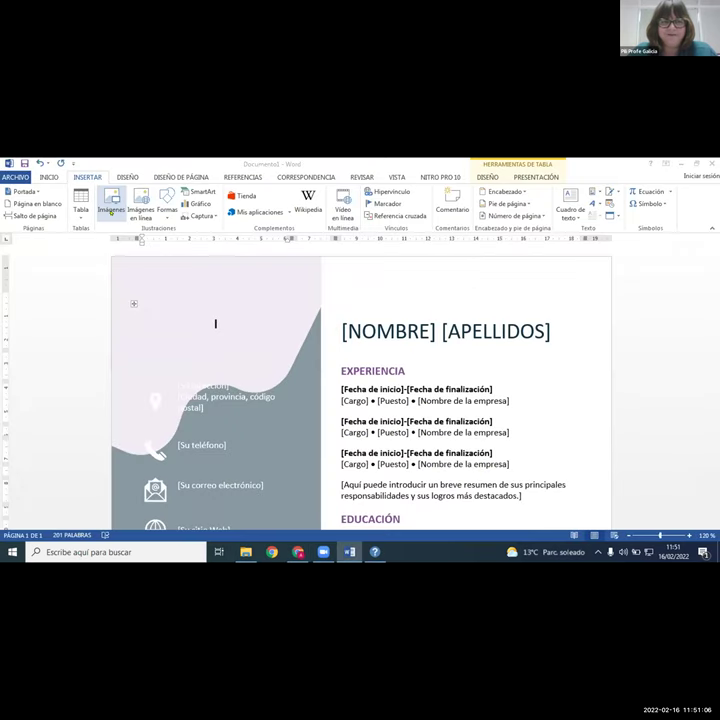
# - Insert the picture pili-cv from Escritorio > ASPRONAGA > LIDERES_DIGITALES_EDICION_IMAGENES > imagenes into the emptied photo area
pyautogui.click(108, 203)
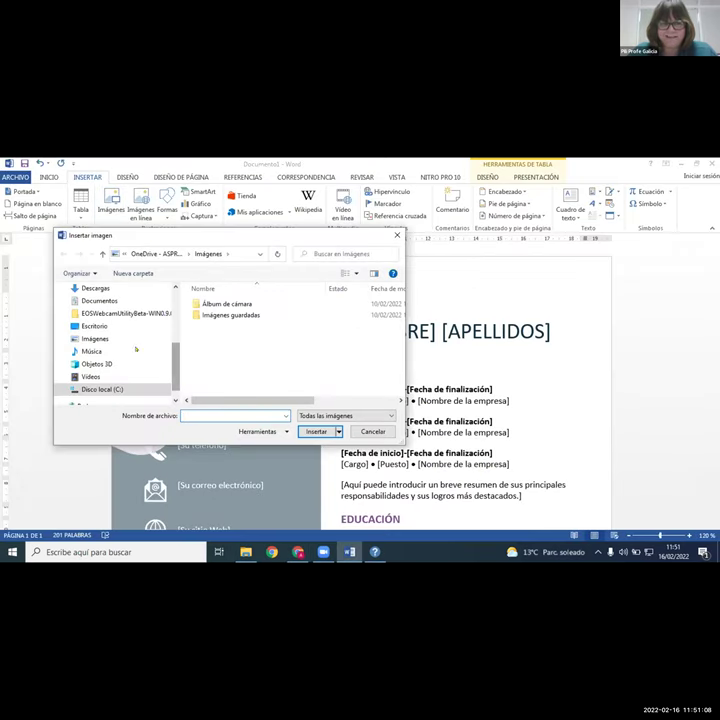
pyautogui.click(92, 326)
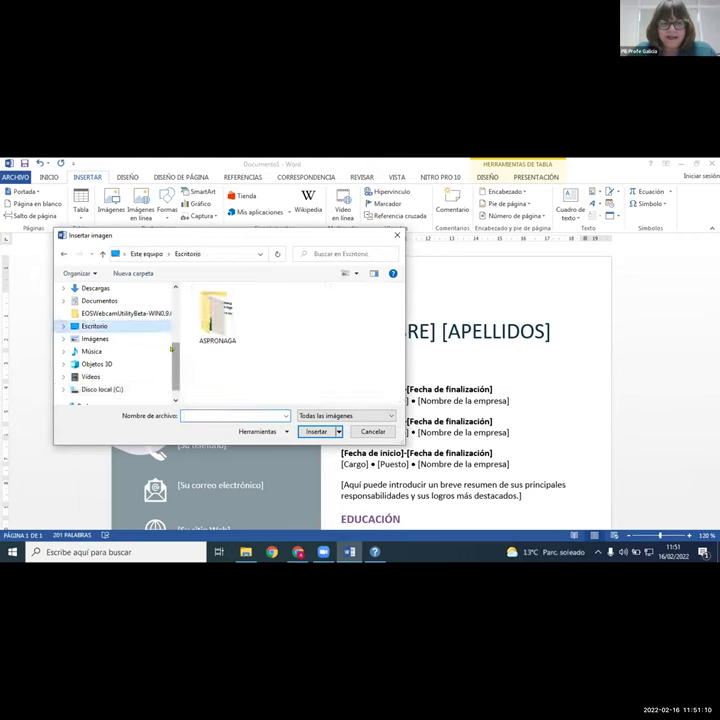
pyautogui.doubleClick(213, 314)
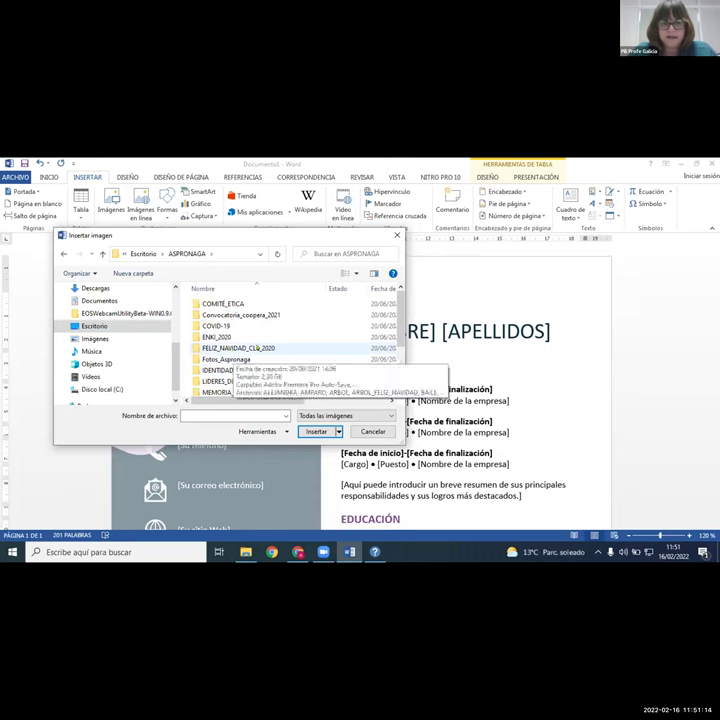
pyautogui.scroll(-1, 299, 349)
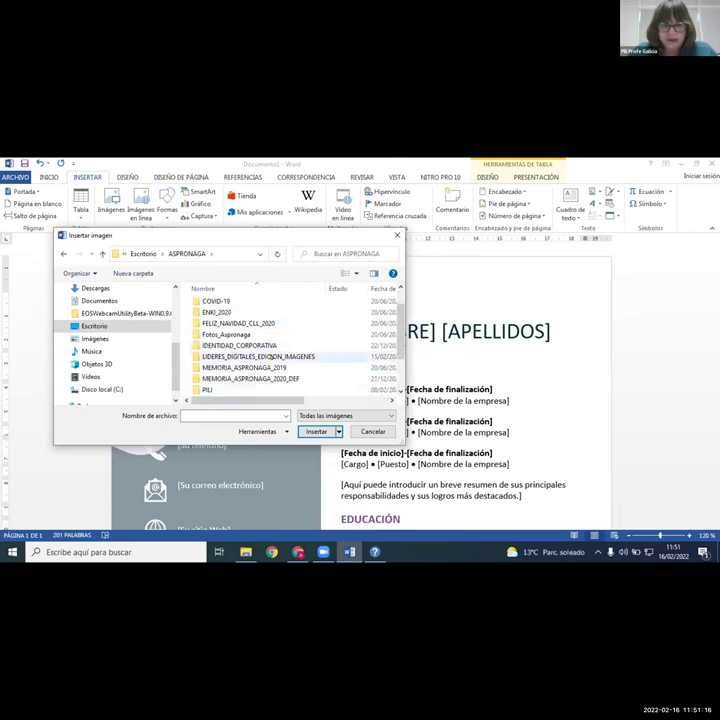
pyautogui.doubleClick(270, 355)
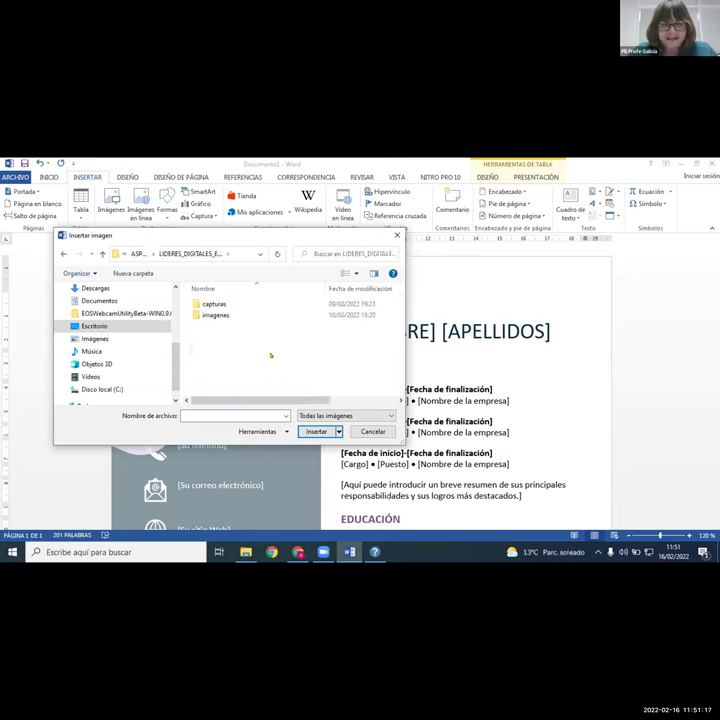
pyautogui.click(218, 315)
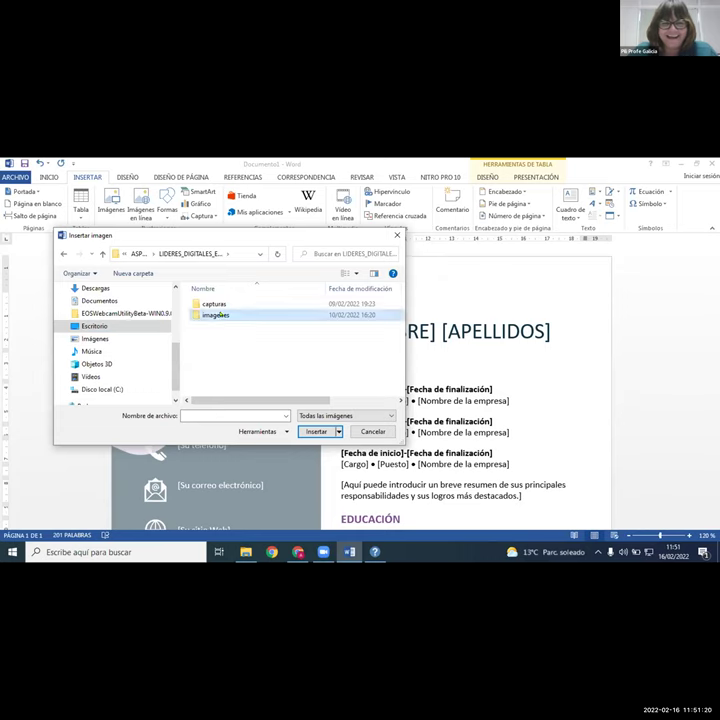
pyautogui.doubleClick(218, 315)
pyautogui.scroll(-2, 335, 315)
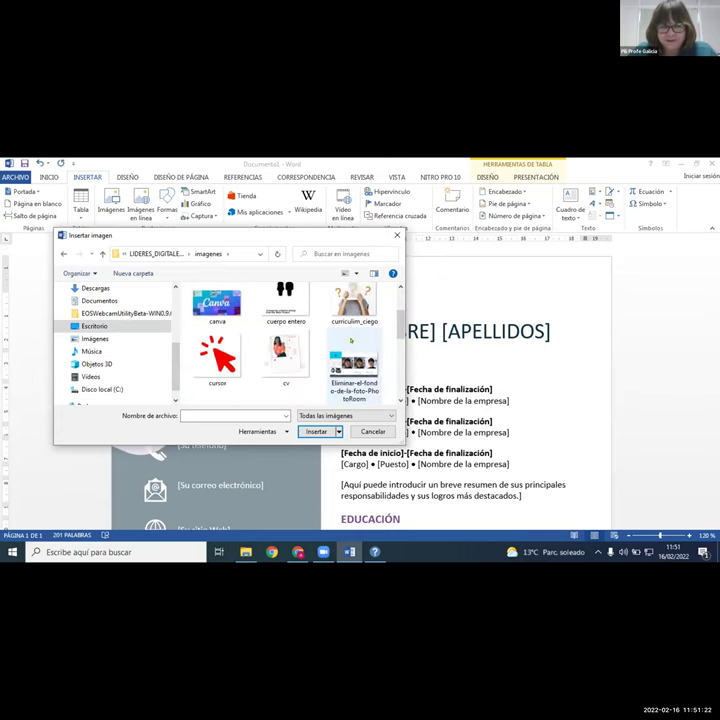
pyautogui.scroll(-3, 368, 349)
pyautogui.click(285, 310)
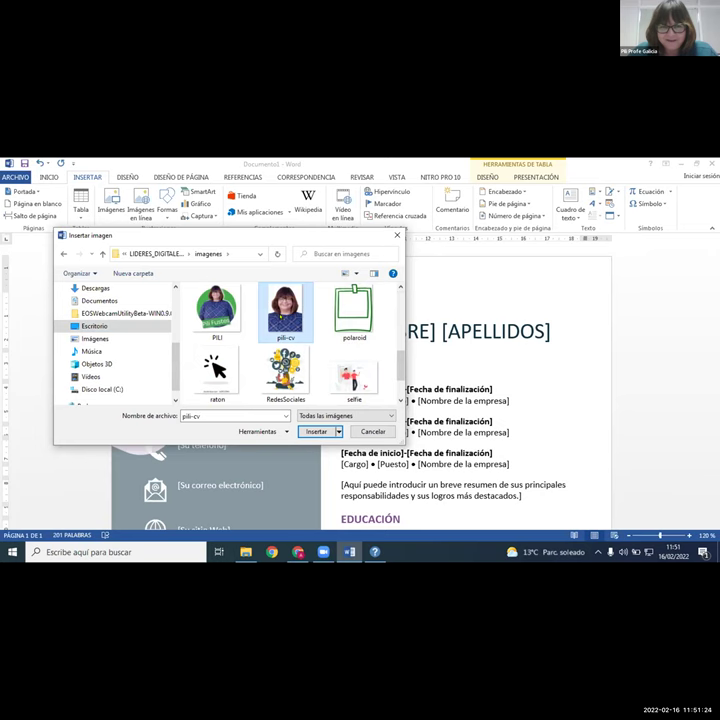
pyautogui.click(316, 432)
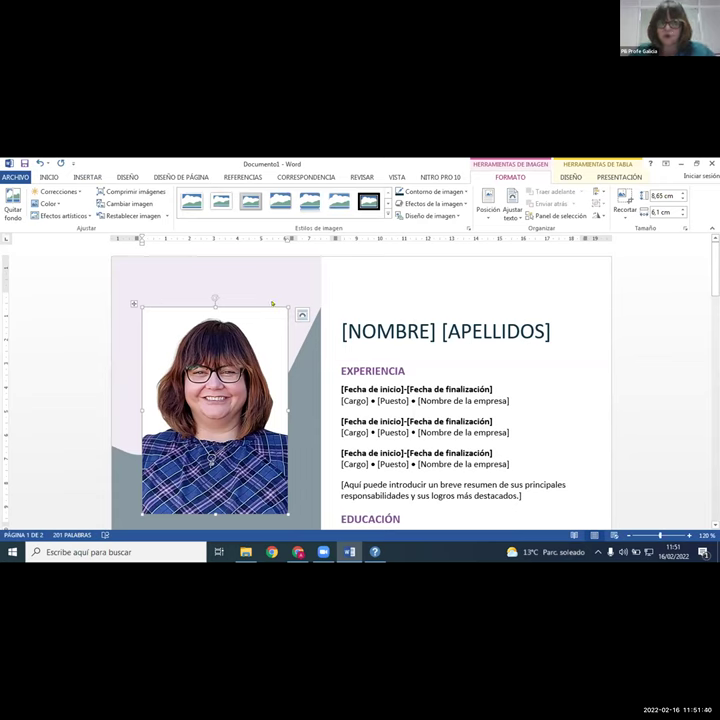
pyautogui.click(350, 331)
pyautogui.click(469, 345)
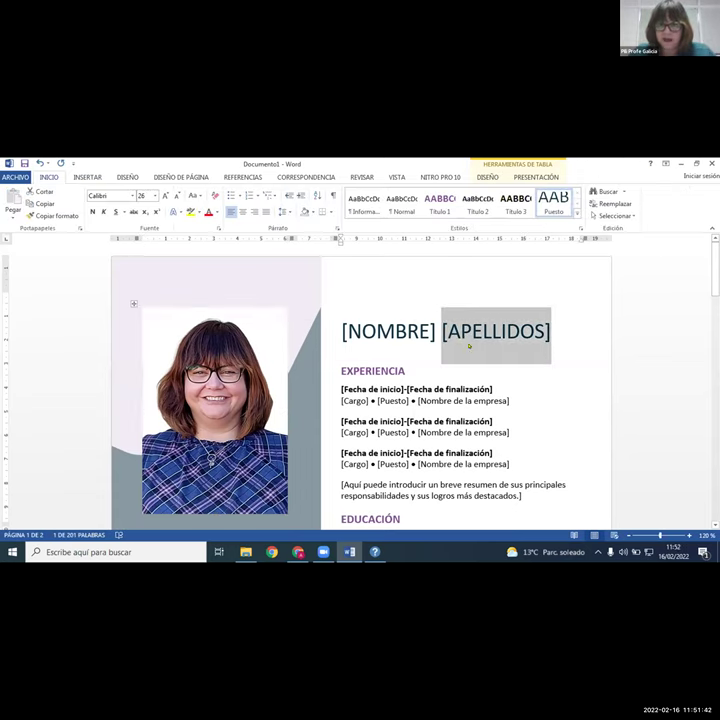
pyautogui.click(469, 388)
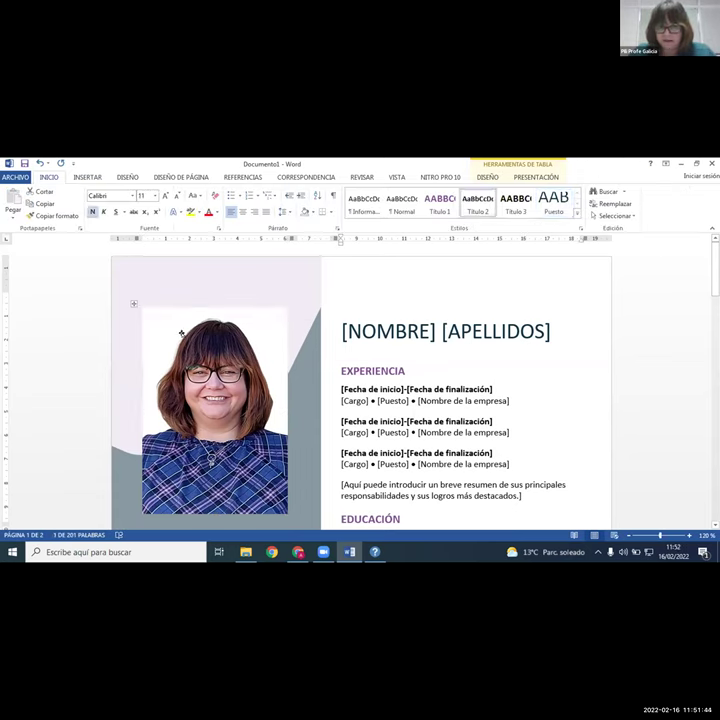
# - Try to move the inserted portrait towards the CV's main text column and undo the move
pyautogui.click(147, 324)
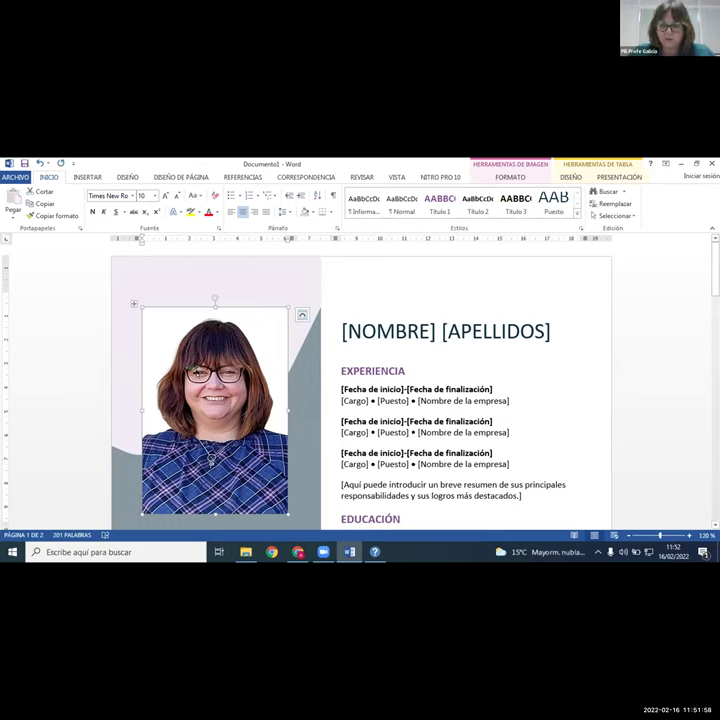
pyautogui.click(323, 315)
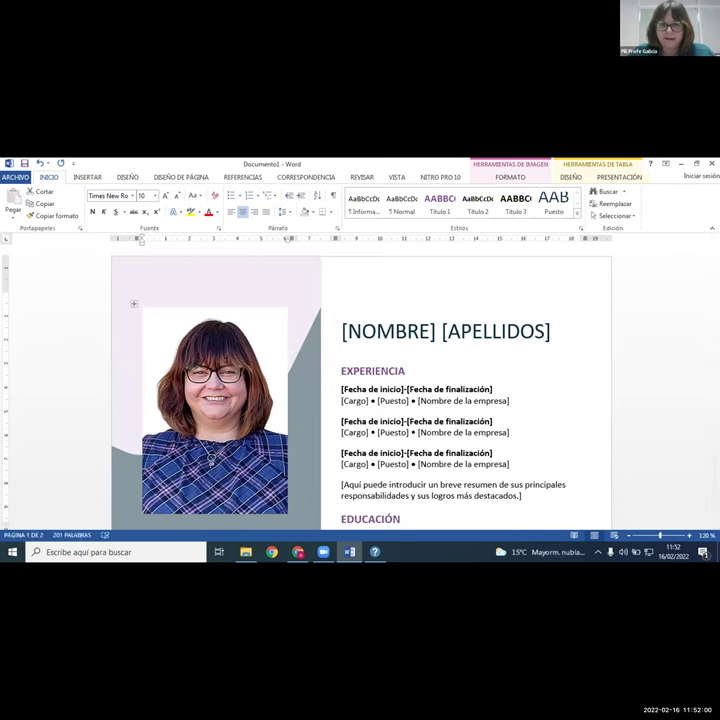
pyautogui.hotkey('ctrl', 'z')
pyautogui.click(217, 310)
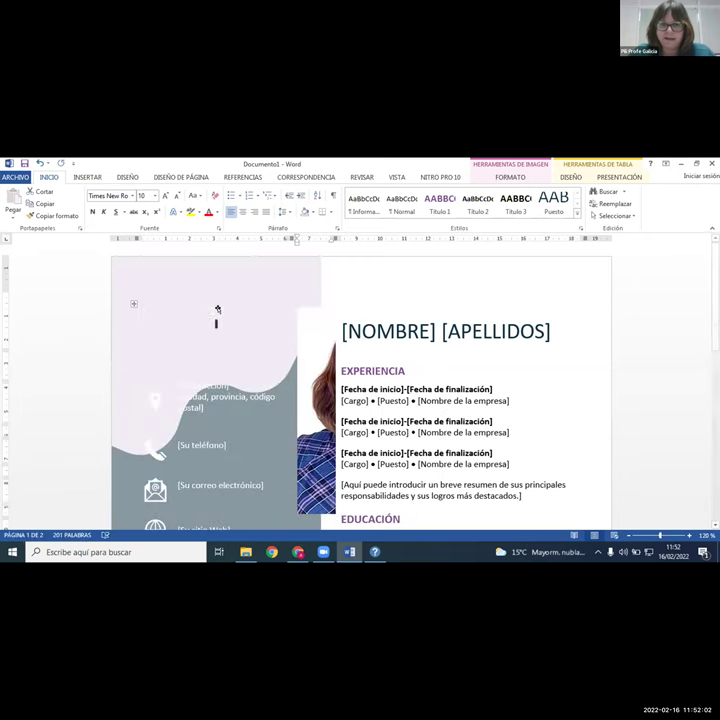
pyautogui.hotkey('ctrl', 'z')
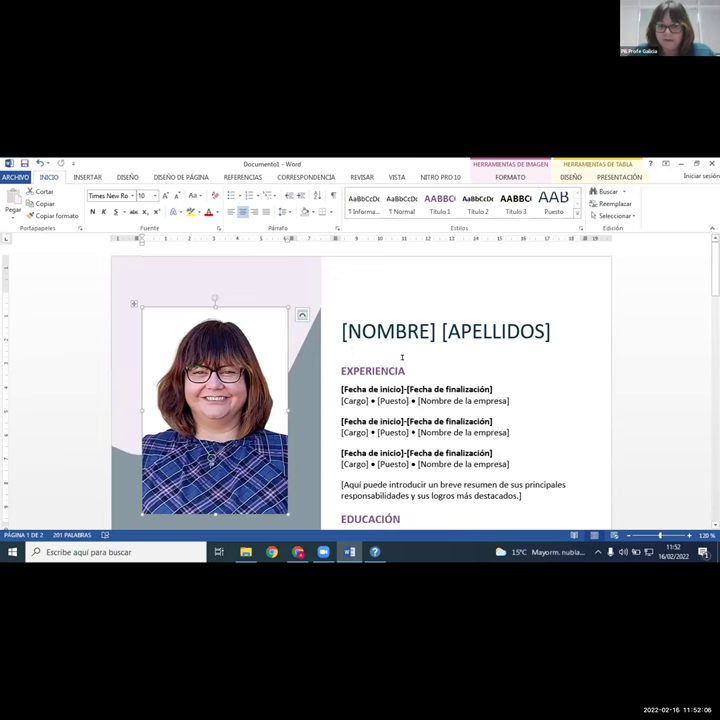
# - Minimise the CV document window
pyautogui.scroll(-2, 402, 357)
pyautogui.scroll(1, 300, 320)
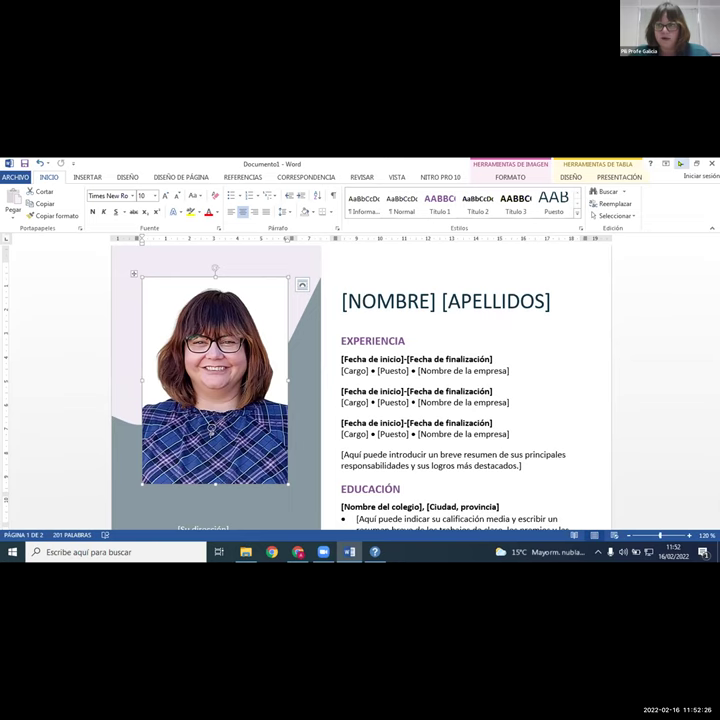
pyautogui.click(680, 163)
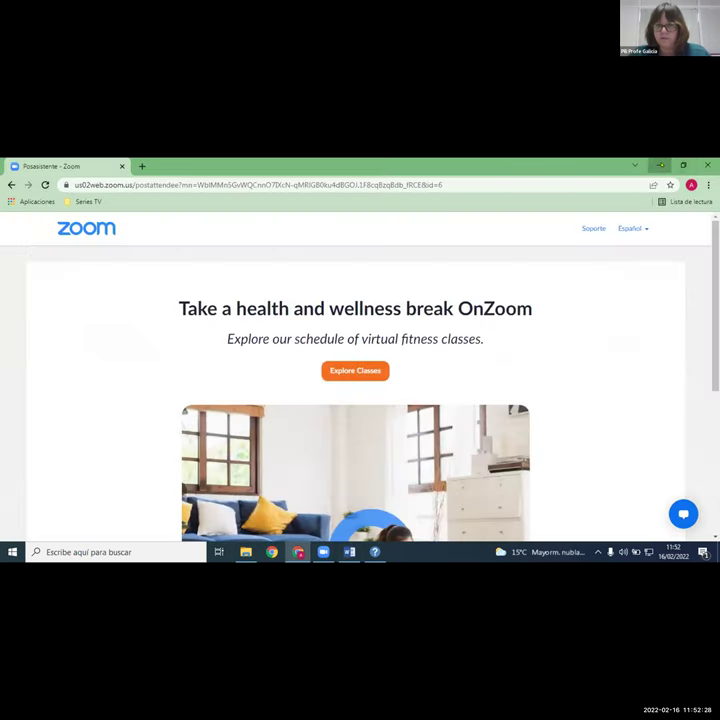
# - Minimise the browser and open the Ajustar_texto document from the desktop folder ASPRONAGA > LIDERES_DIGITALES_EDICION_IMAGENES to review its text
pyautogui.click(660, 165)
pyautogui.click(460, 204)
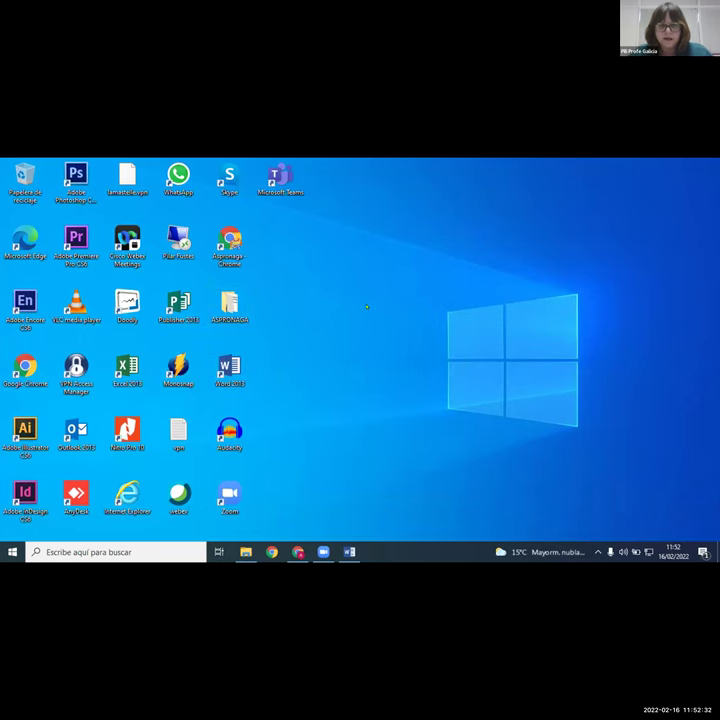
pyautogui.doubleClick(250, 306)
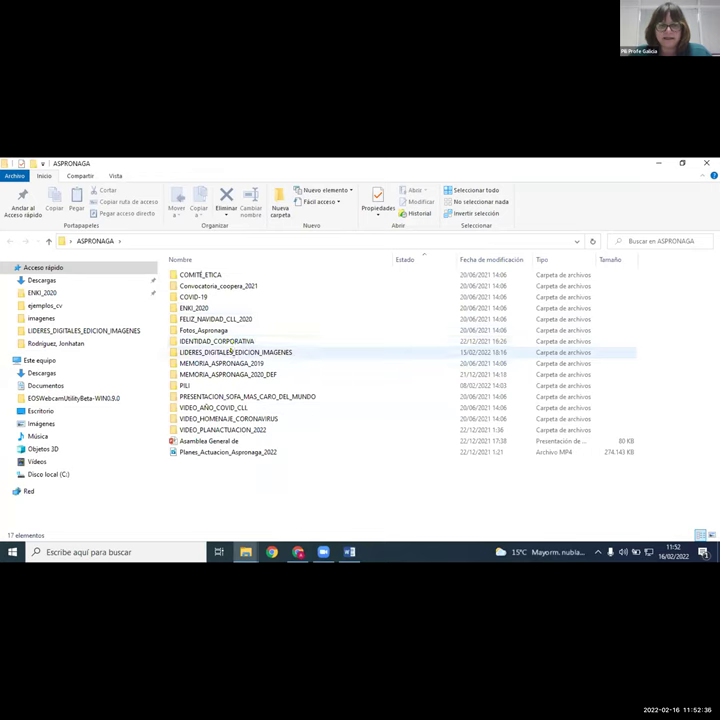
pyautogui.doubleClick(230, 352)
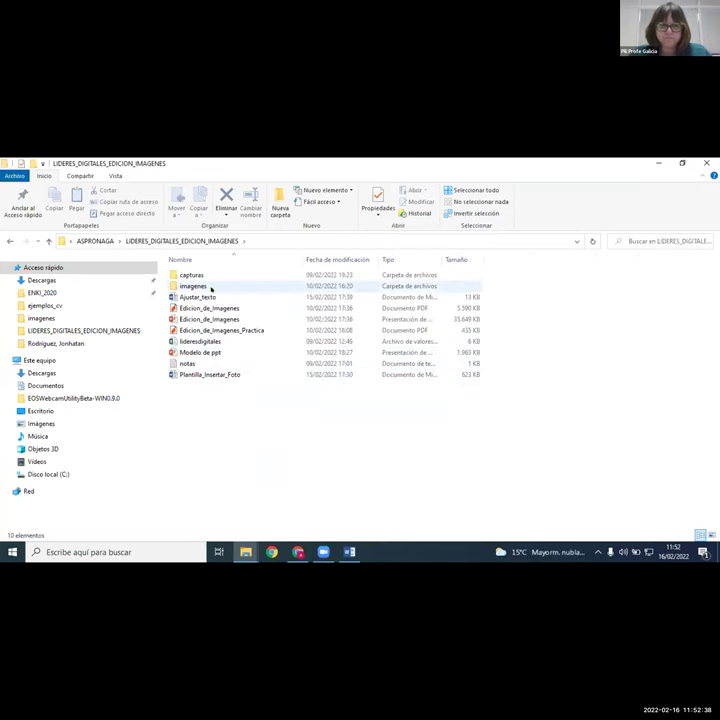
pyautogui.click(207, 297)
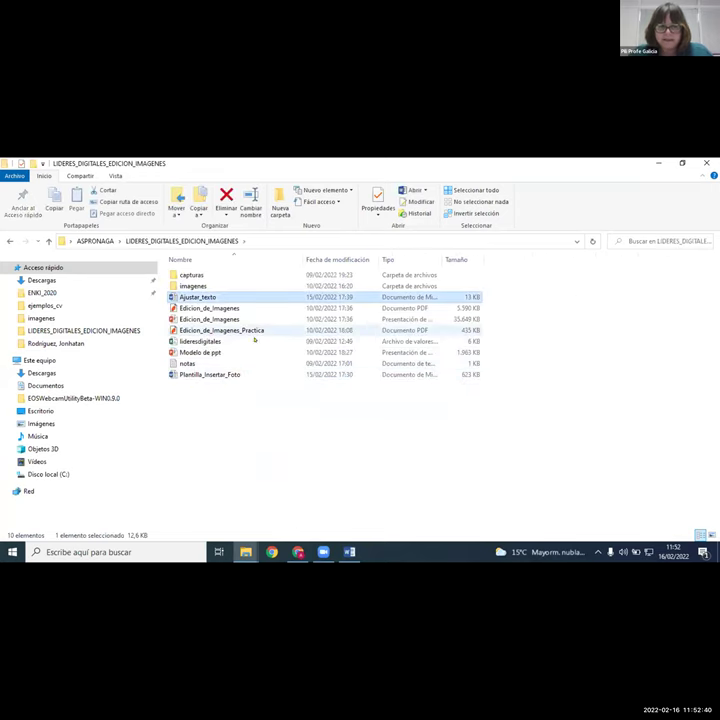
pyautogui.hotkey('alt', 'Tab')
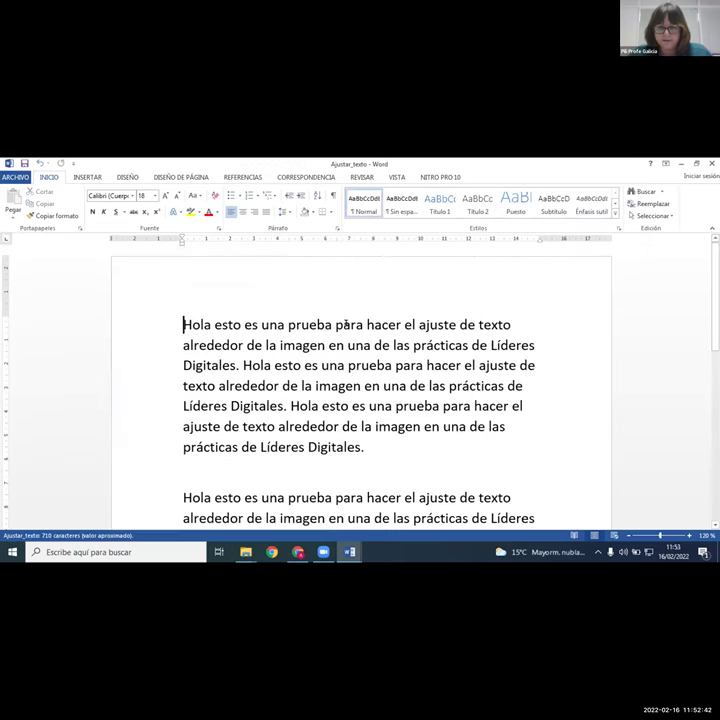
pyautogui.scroll(-3, 421, 342)
pyautogui.scroll(-5, 421, 341)
pyautogui.scroll(12, 421, 341)
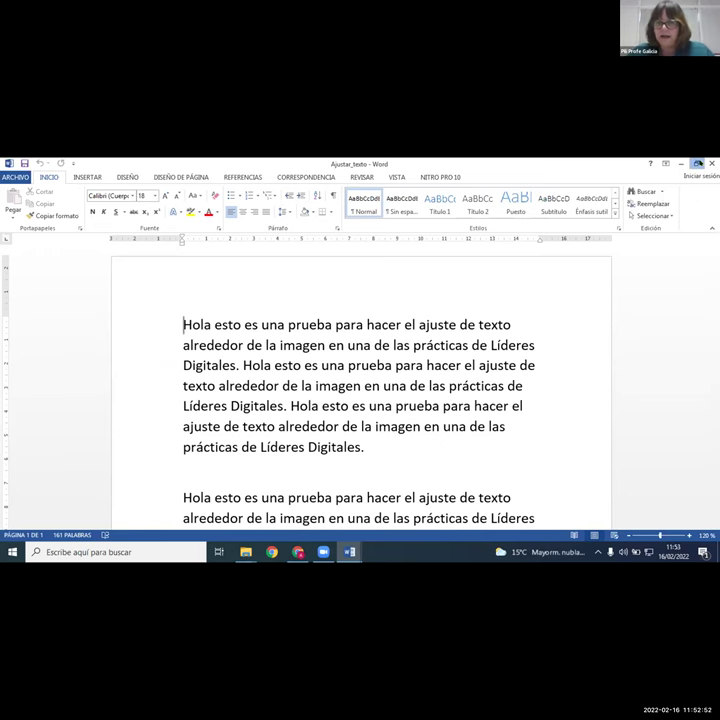
# - Reduce the Ajustar_texto document to a smaller window and minimise the CV document behind it
pyautogui.click(697, 163)
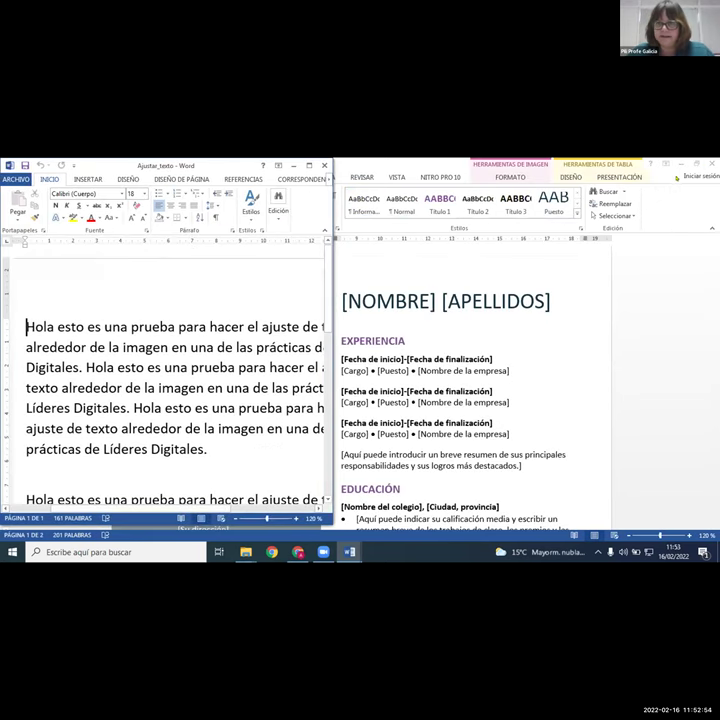
pyautogui.click(610, 160)
pyautogui.click(681, 163)
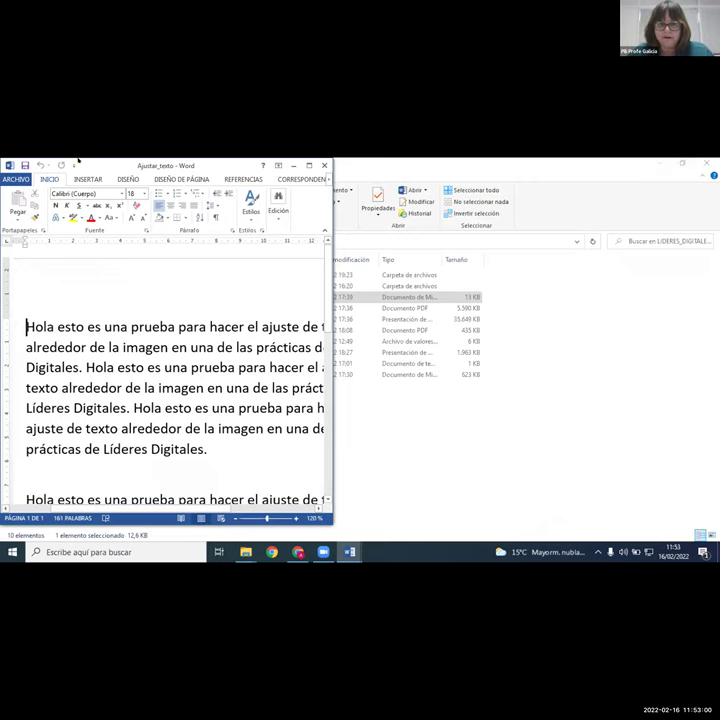
# - Open the imagenes folder in a reduced window and arrange it side by side with the Ajustar_texto document
pyautogui.moveTo(230, 165); pyautogui.dragTo(520, 217)
pyautogui.doubleClick(191, 286)
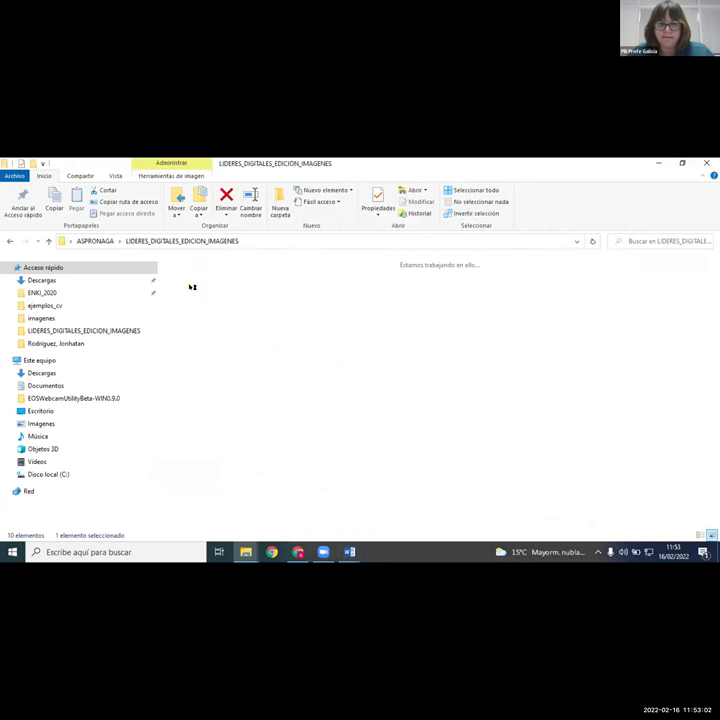
pyautogui.click(682, 162)
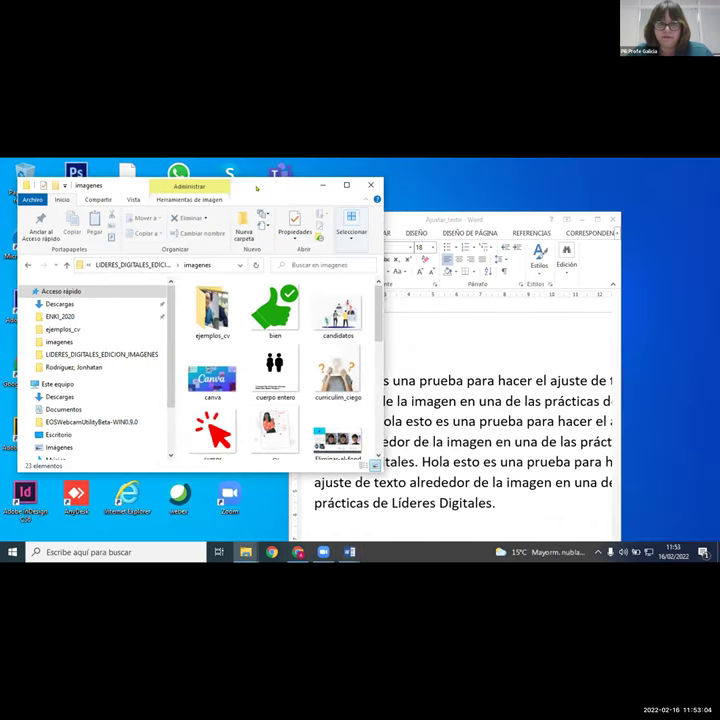
pyautogui.moveTo(200, 185); pyautogui.dragTo(104, 177)
pyautogui.click(473, 236)
pyautogui.moveTo(470, 219); pyautogui.dragTo(542, 191)
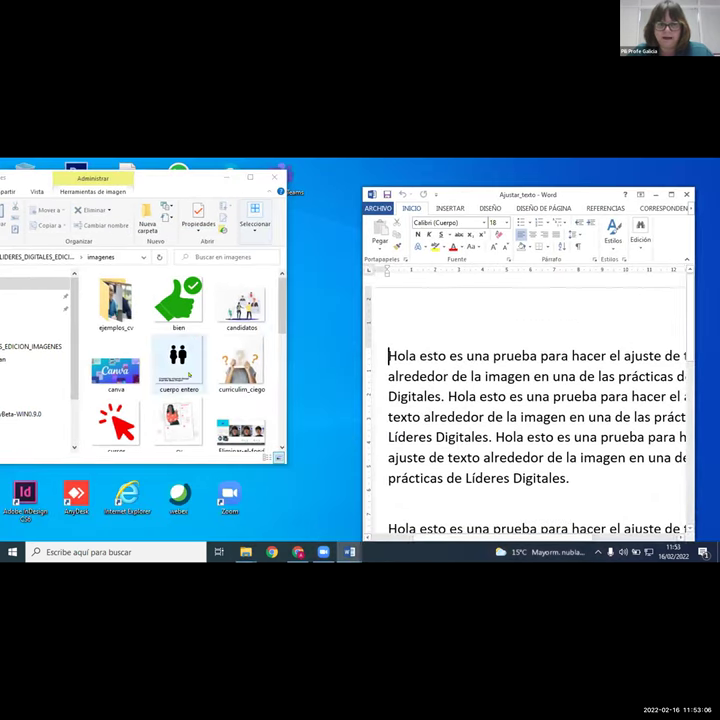
# - Insert the pili-cv picture from the imagenes folder at the start of the Ajustar_texto text, minimise the folder and maximise the document
pyautogui.scroll(-3, 188, 375)
pyautogui.scroll(-5, 188, 375)
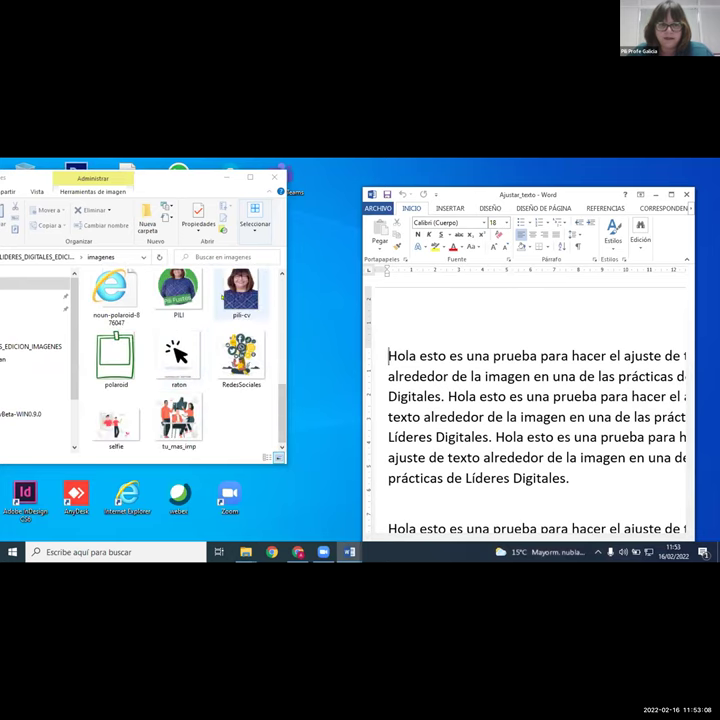
pyautogui.moveTo(241, 290); pyautogui.dragTo(385, 354)
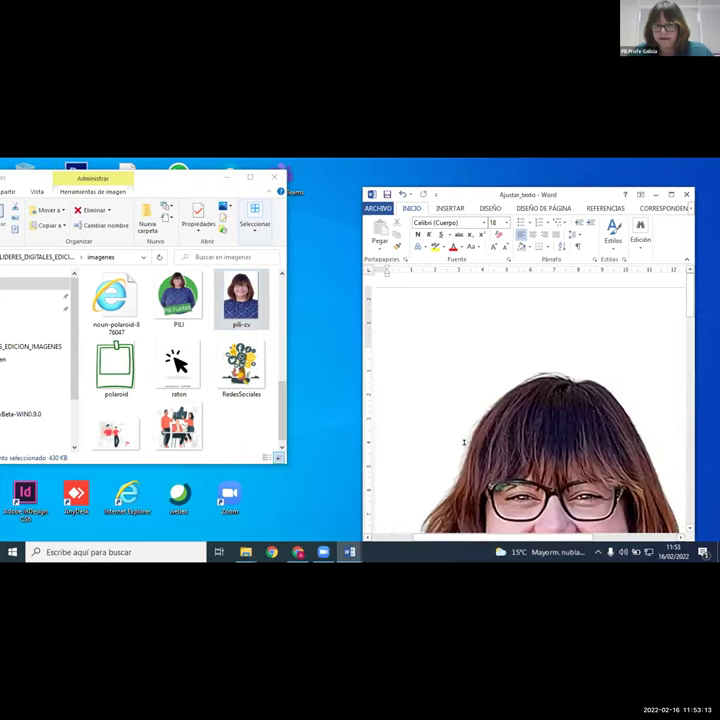
pyautogui.click(228, 179)
pyautogui.click(671, 194)
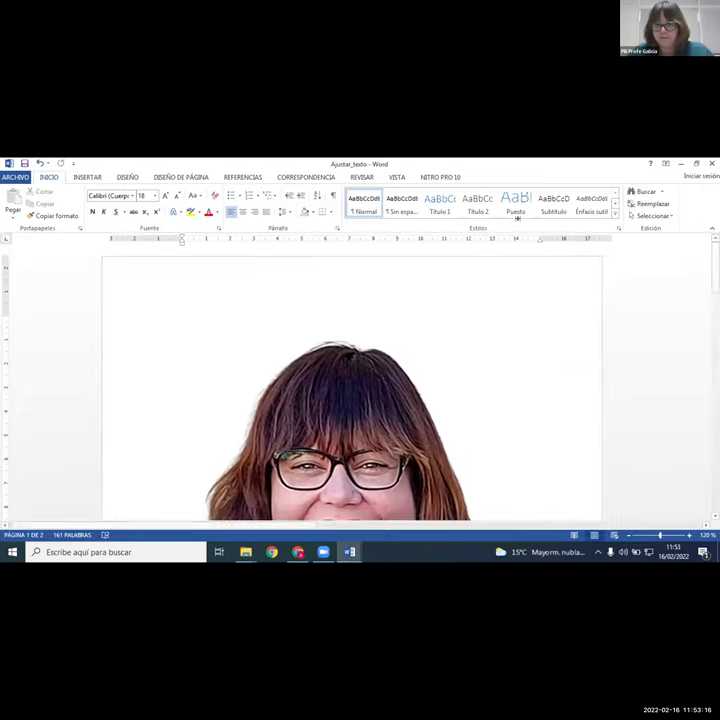
# - Select the inserted portrait and examine how it is placed relative to the paragraphs in the document
pyautogui.scroll(-5, 453, 326)
pyautogui.click(445, 325)
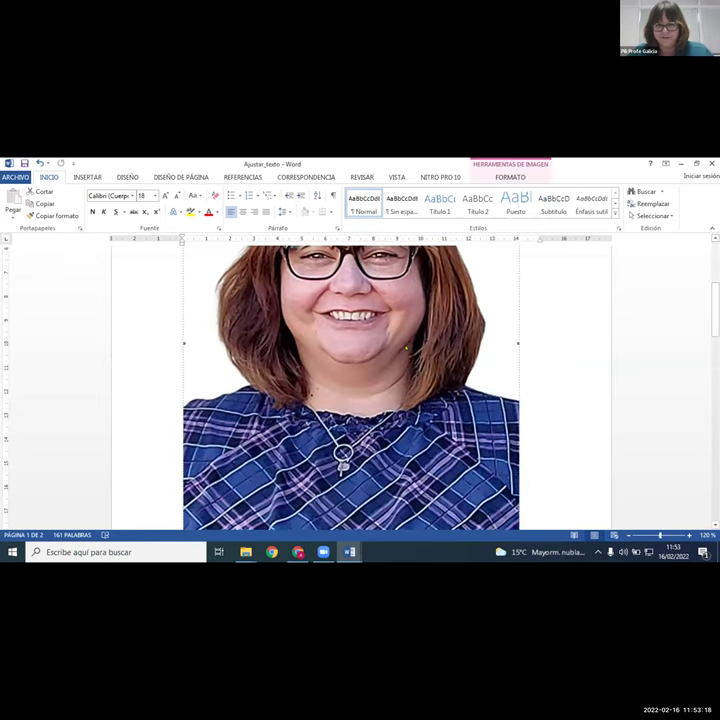
pyautogui.scroll(-4, 360, 390)
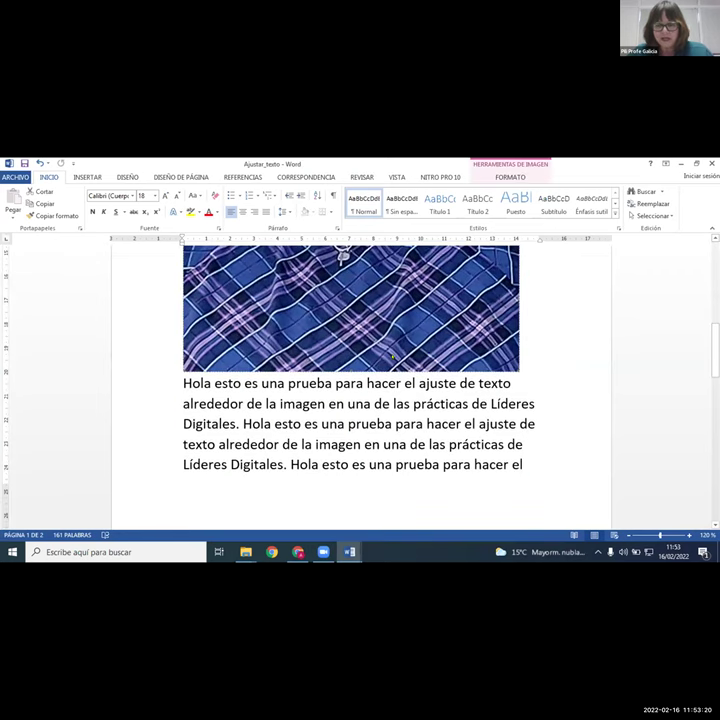
pyautogui.scroll(3, 393, 358)
pyautogui.scroll(-4, 169, 323)
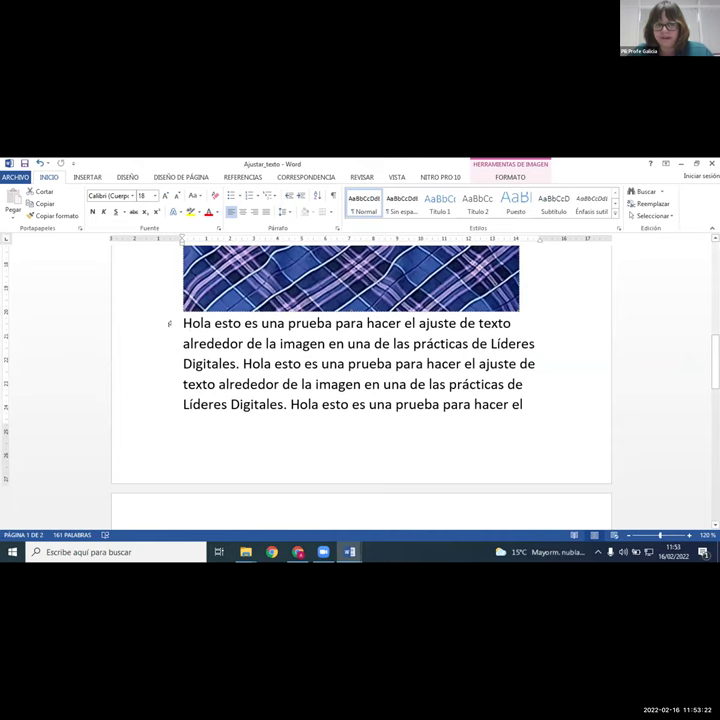
pyautogui.scroll(3, 283, 341)
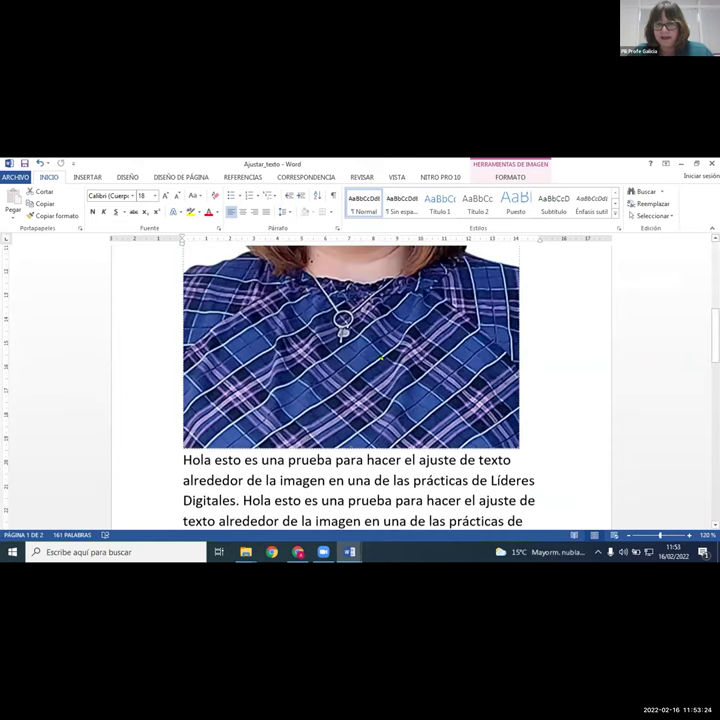